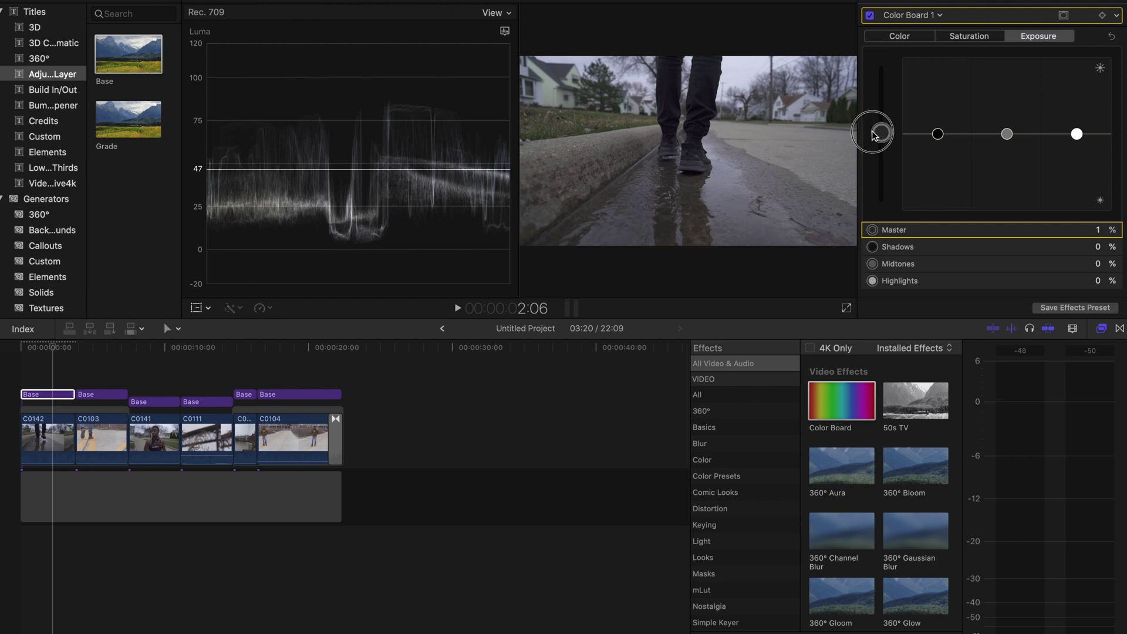
- Reset the Master exposure and raise the Highlights exposure to 36% on the Base layer above clip C0142
{"action": "left_click_drag", "start_coordinate": [875, 135], "coordinate": [874, 123]}
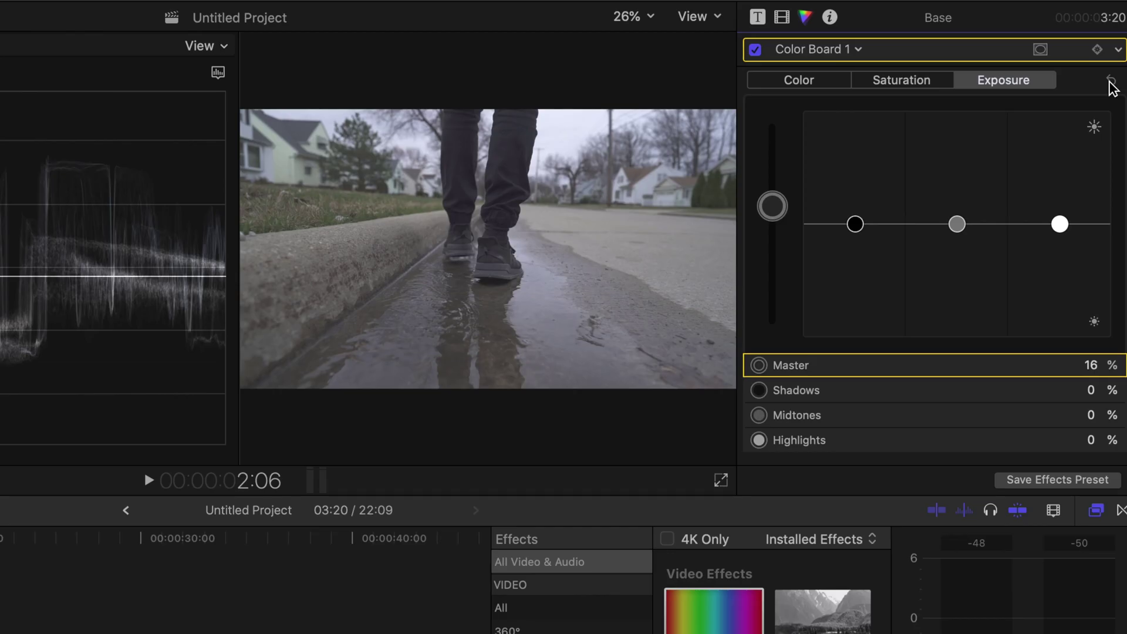
{"action": "left_click", "coordinate": [1110, 82]}
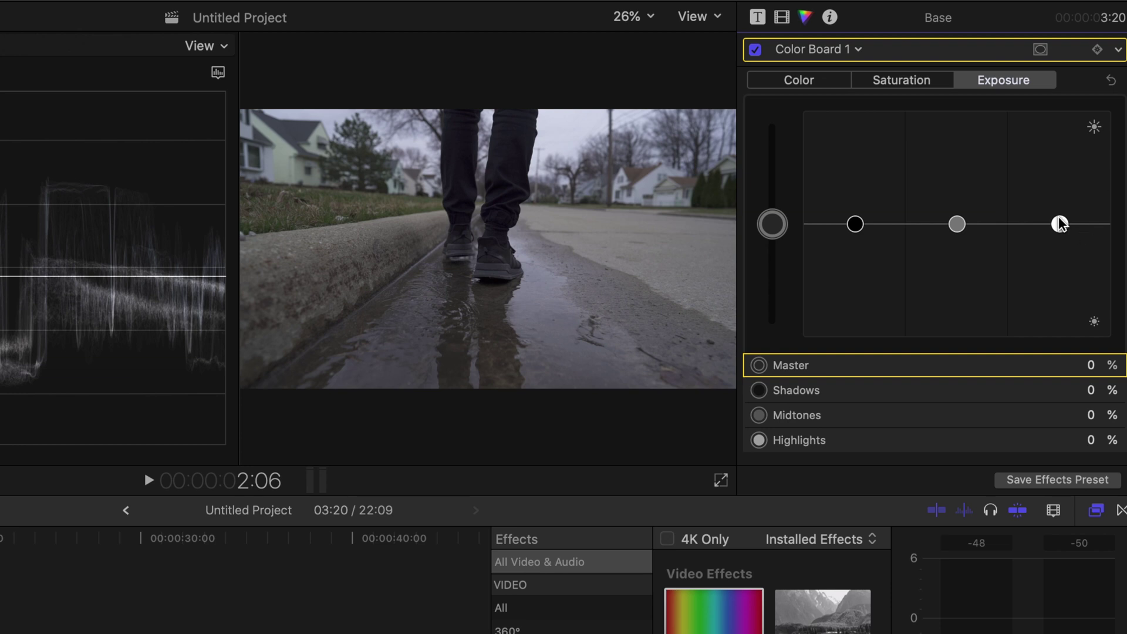
{"action": "left_click_drag", "start_coordinate": [1059, 223], "coordinate": [1052, 196]}
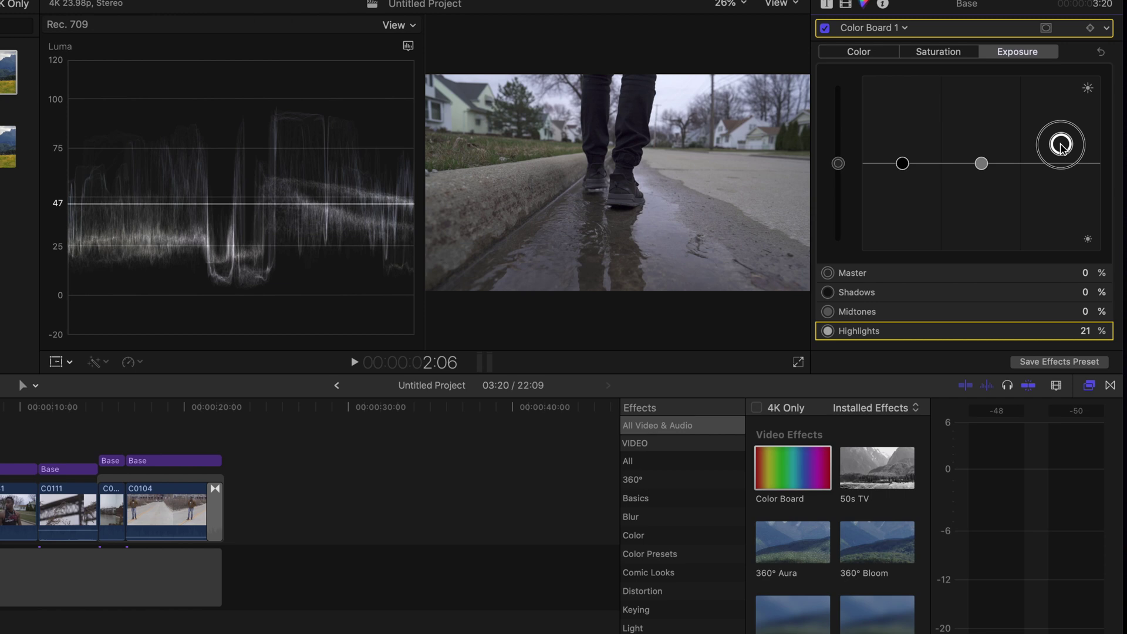
{"action": "left_click_drag", "start_coordinate": [1060, 145], "coordinate": [1063, 130]}
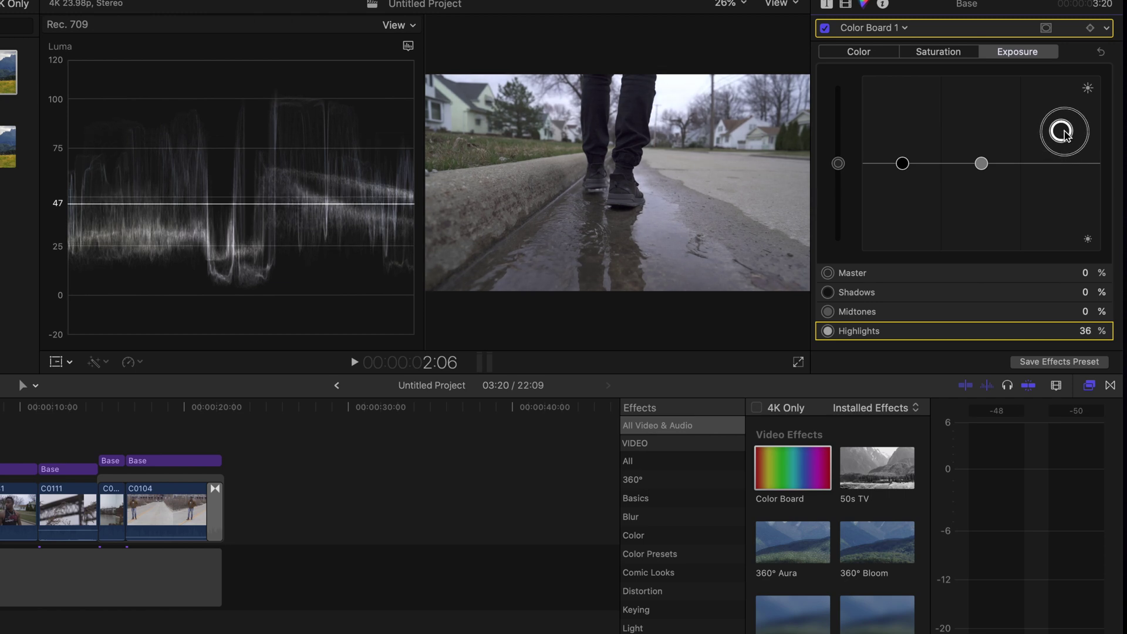
{"action": "left_click_drag", "start_coordinate": [1063, 133], "coordinate": [1061, 107]}
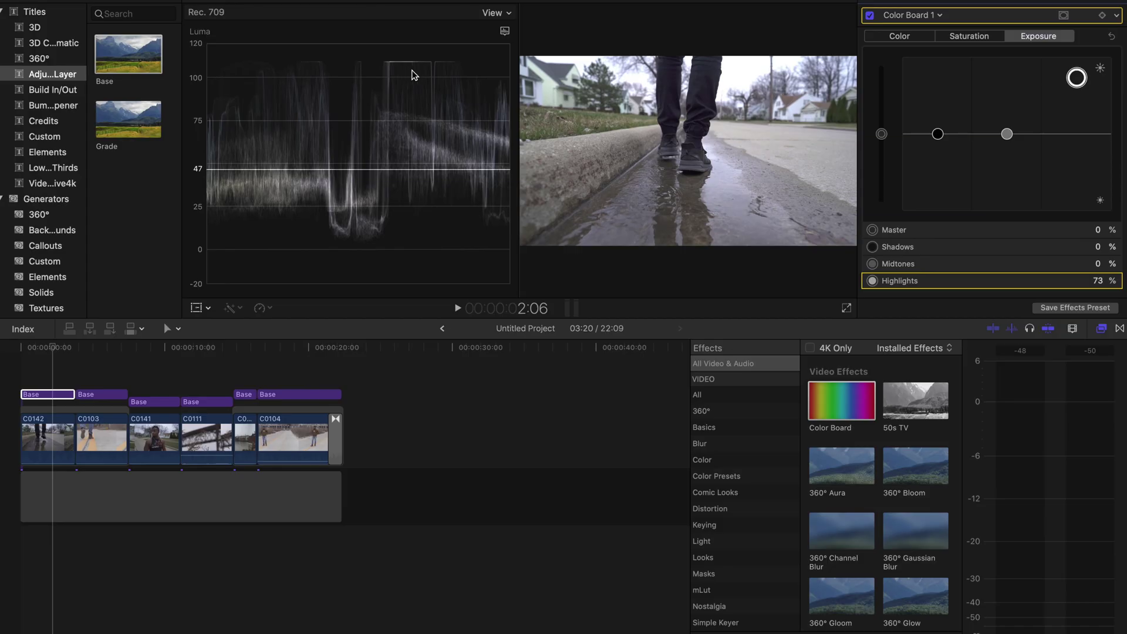
{"action": "left_click_drag", "start_coordinate": [1083, 78], "coordinate": [1084, 104]}
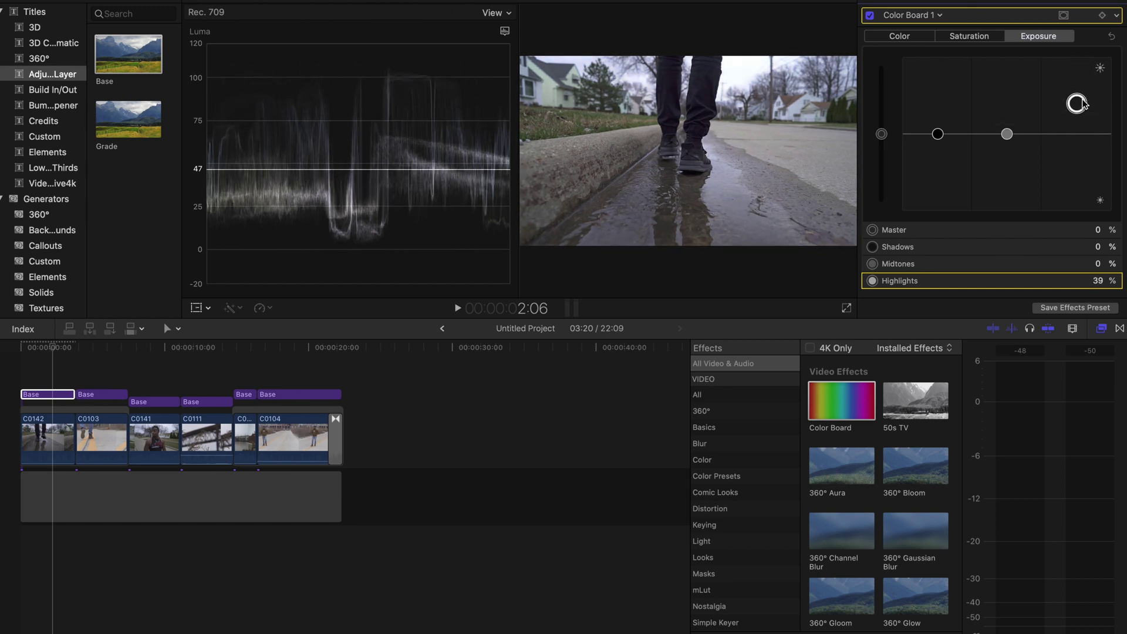
{"action": "left_click_drag", "start_coordinate": [1083, 104], "coordinate": [1083, 98]}
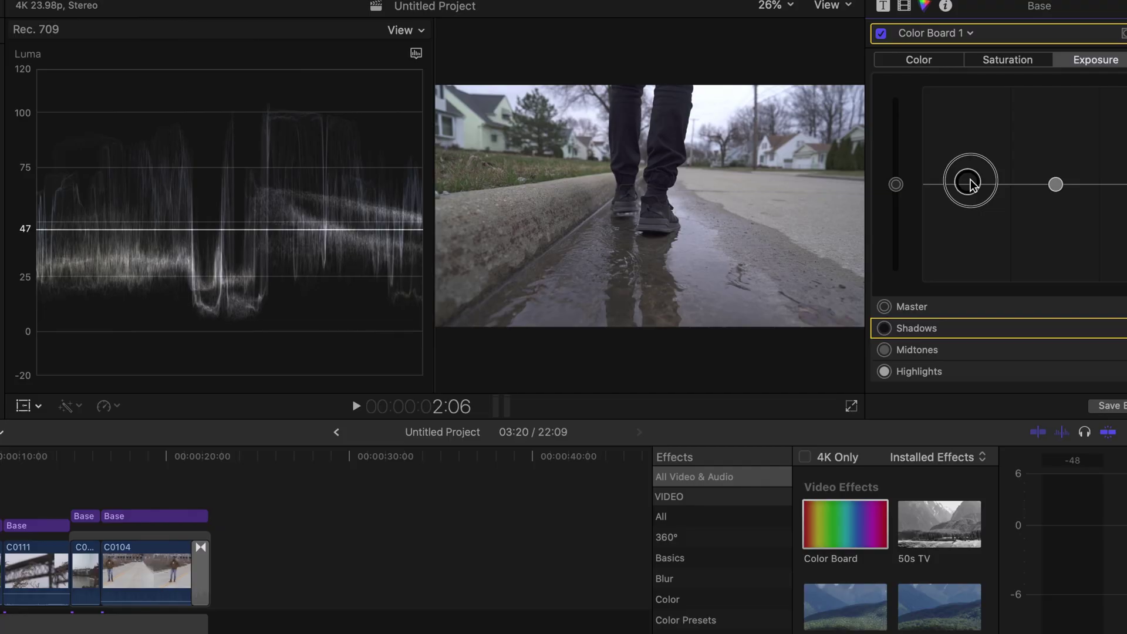
- Set the Shadows exposure to -7% and the Midtones to 4% on the Base layer above C0142
{"action": "left_click_drag", "start_coordinate": [970, 184], "coordinate": [974, 193]}
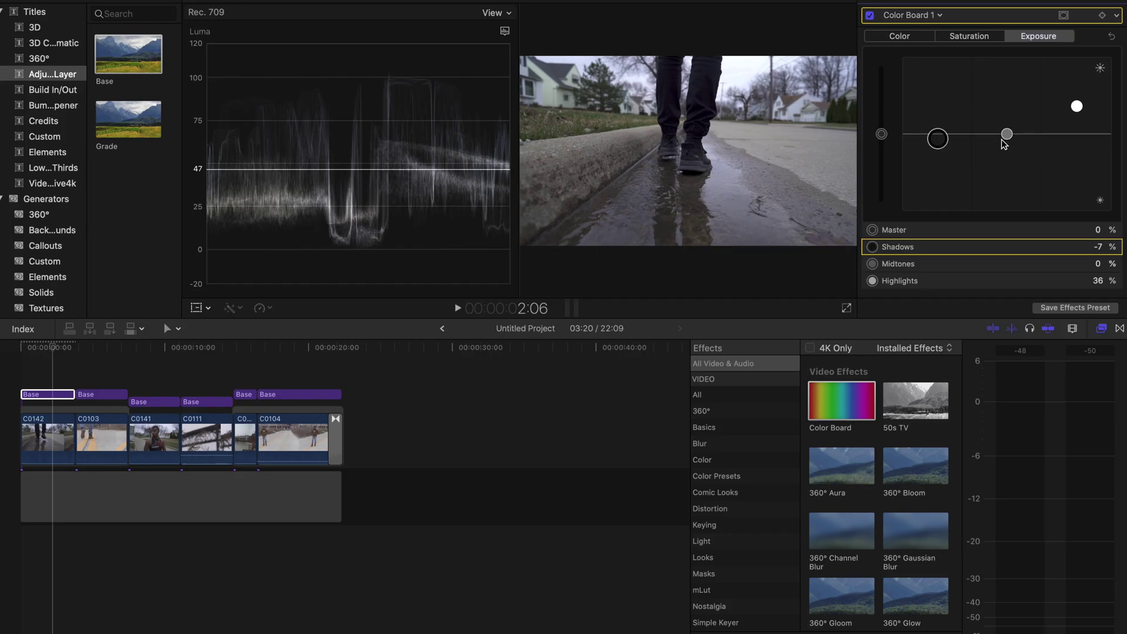
{"action": "left_click", "coordinate": [1008, 134]}
{"action": "left_click_drag", "start_coordinate": [1008, 129], "coordinate": [1009, 125]}
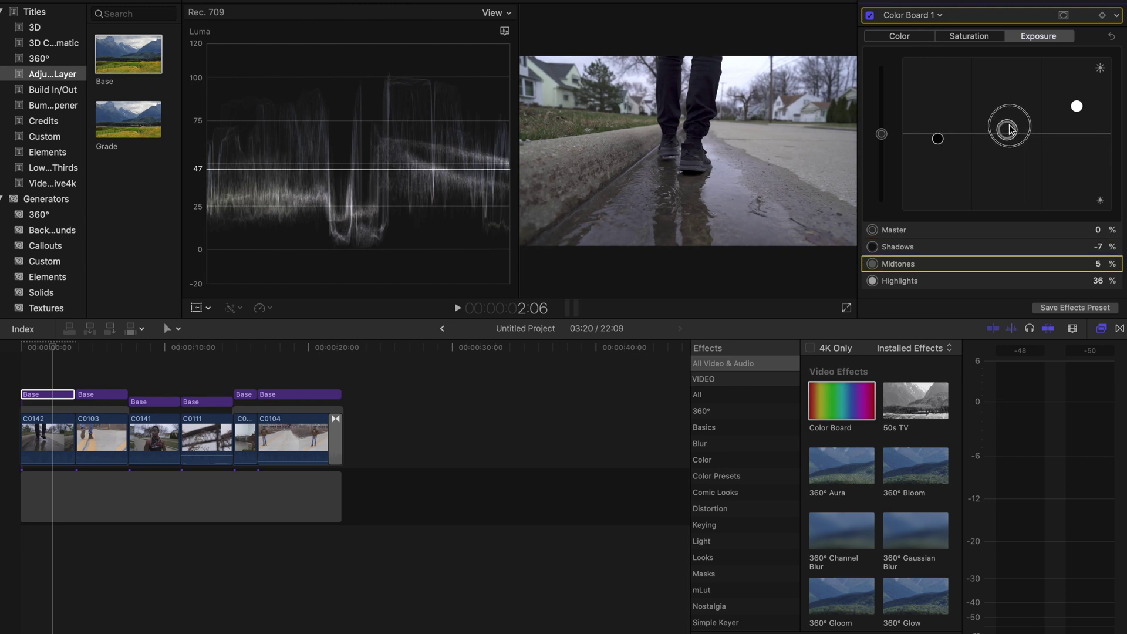
{"action": "left_click_drag", "start_coordinate": [1010, 130], "coordinate": [1010, 130]}
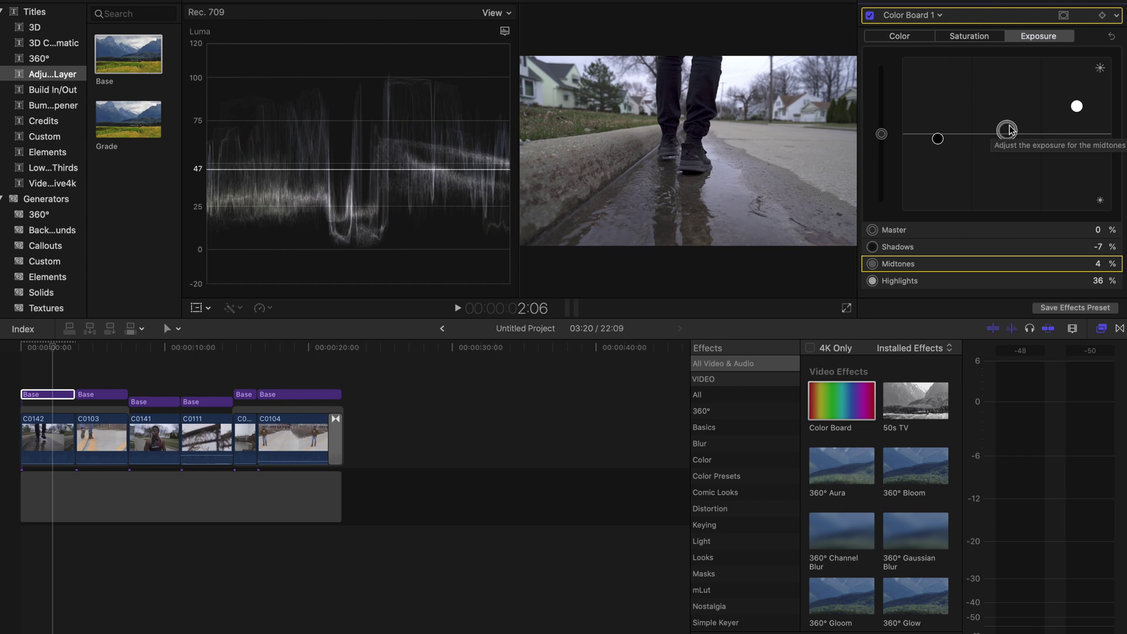
{"action": "left_click", "coordinate": [1010, 130]}
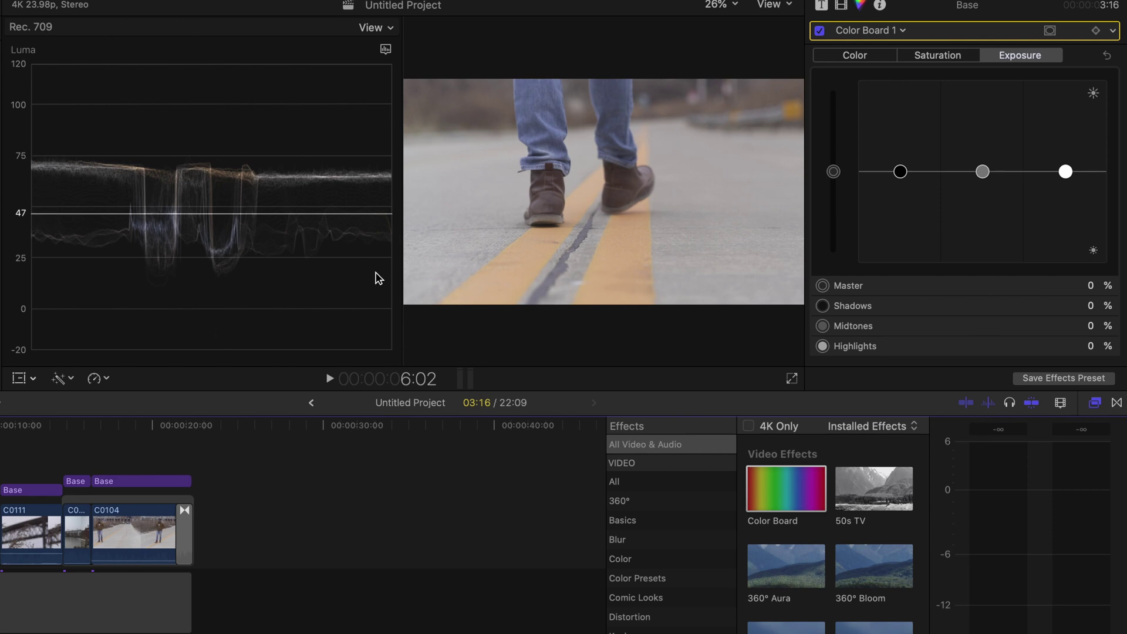
- Set Highlights to 55% and Shadows to -43% on the Base layer above C0103, and compare with the correction switched off
{"action": "left_click_drag", "start_coordinate": [1065, 172], "coordinate": [1064, 121]}
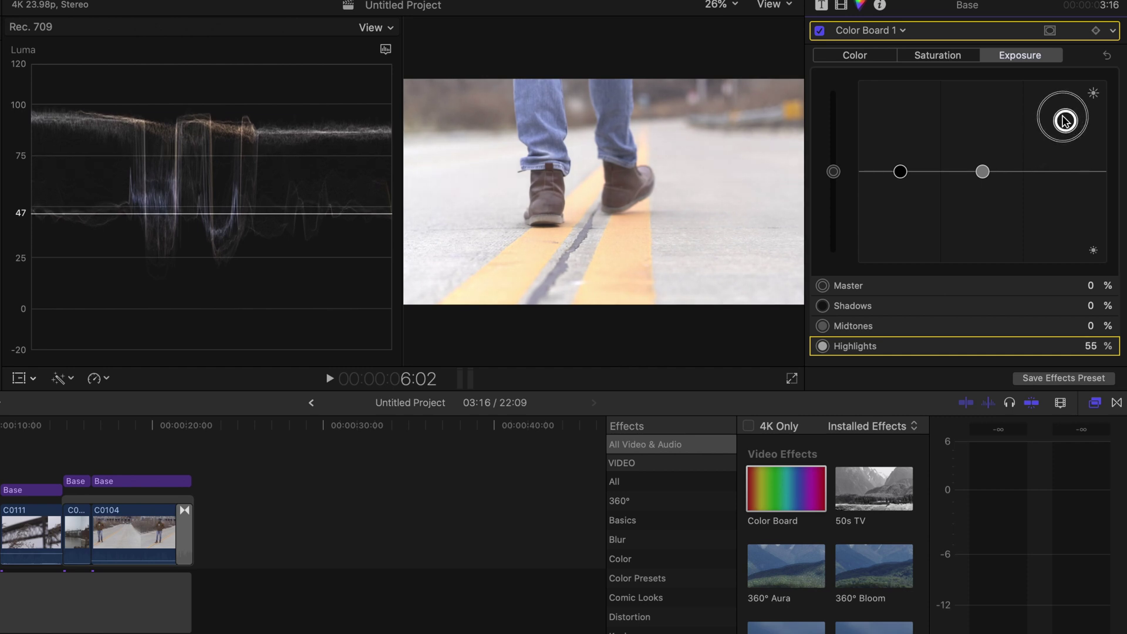
{"action": "left_click_drag", "start_coordinate": [908, 181], "coordinate": [916, 212]}
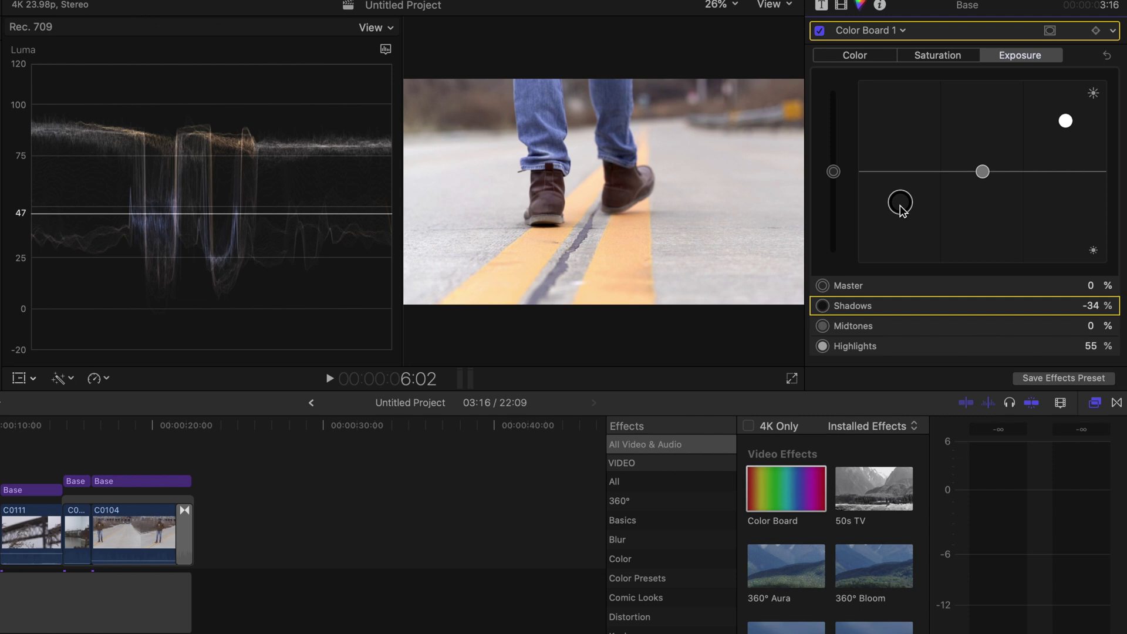
{"action": "left_click_drag", "start_coordinate": [902, 209], "coordinate": [907, 235]}
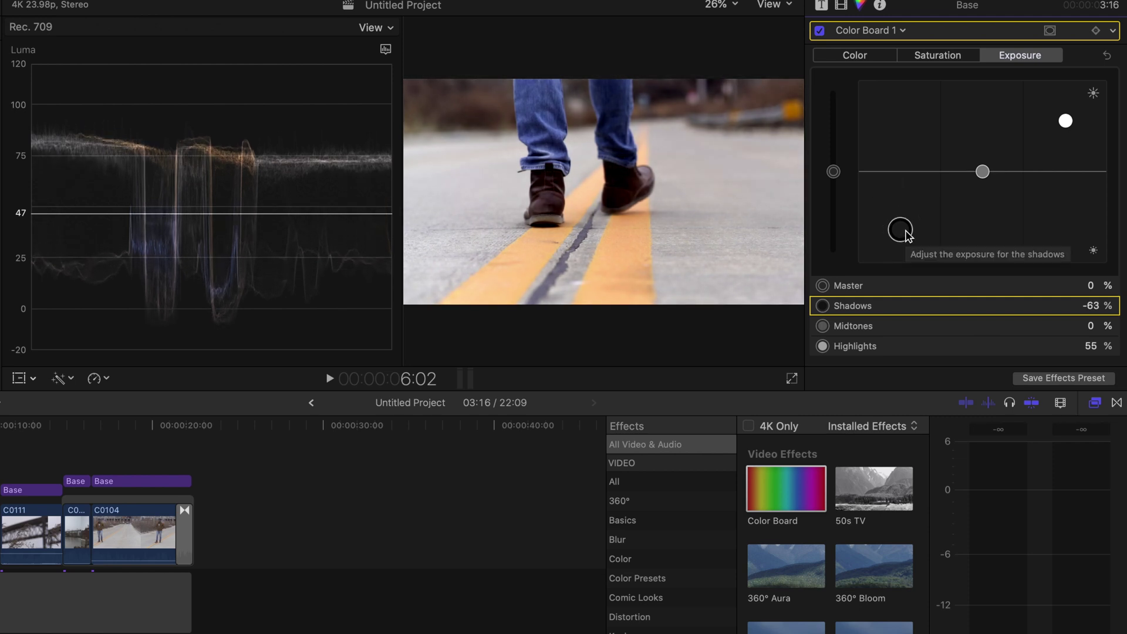
{"action": "left_click_drag", "start_coordinate": [898, 230], "coordinate": [901, 218]}
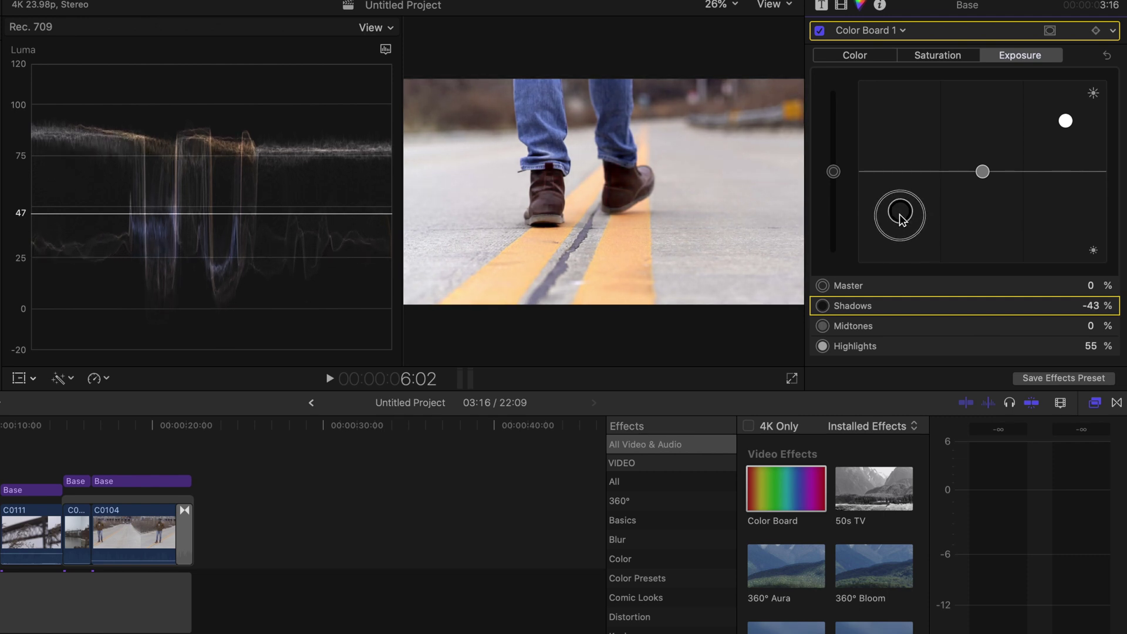
{"action": "left_click", "coordinate": [820, 31]}
{"action": "left_click", "coordinate": [820, 31]}
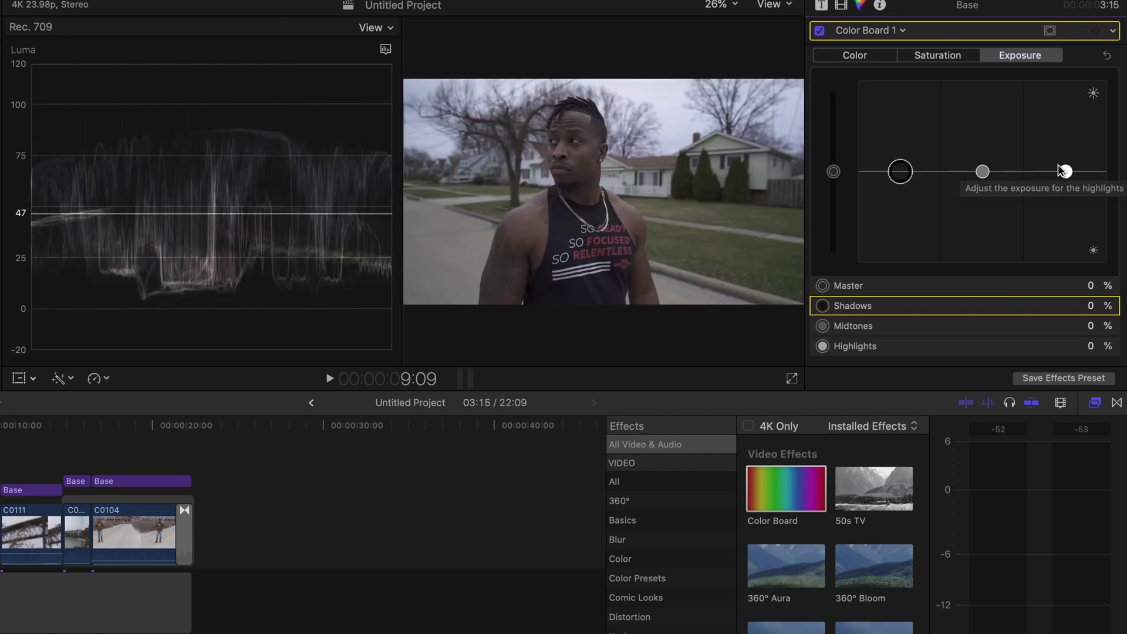
- Set the exposure on the Base layer above C0141 to Highlights 19%, Shadows -10% and Midtones -7%
{"action": "left_click_drag", "start_coordinate": [1063, 171], "coordinate": [1065, 152]}
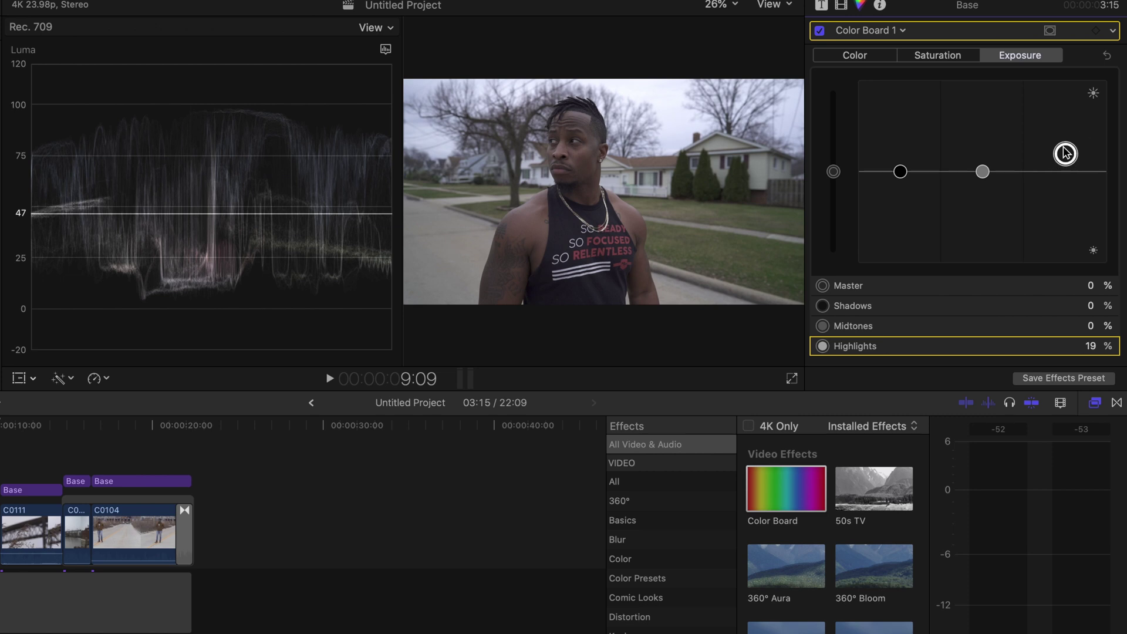
{"action": "left_click_drag", "start_coordinate": [900, 171], "coordinate": [900, 181]}
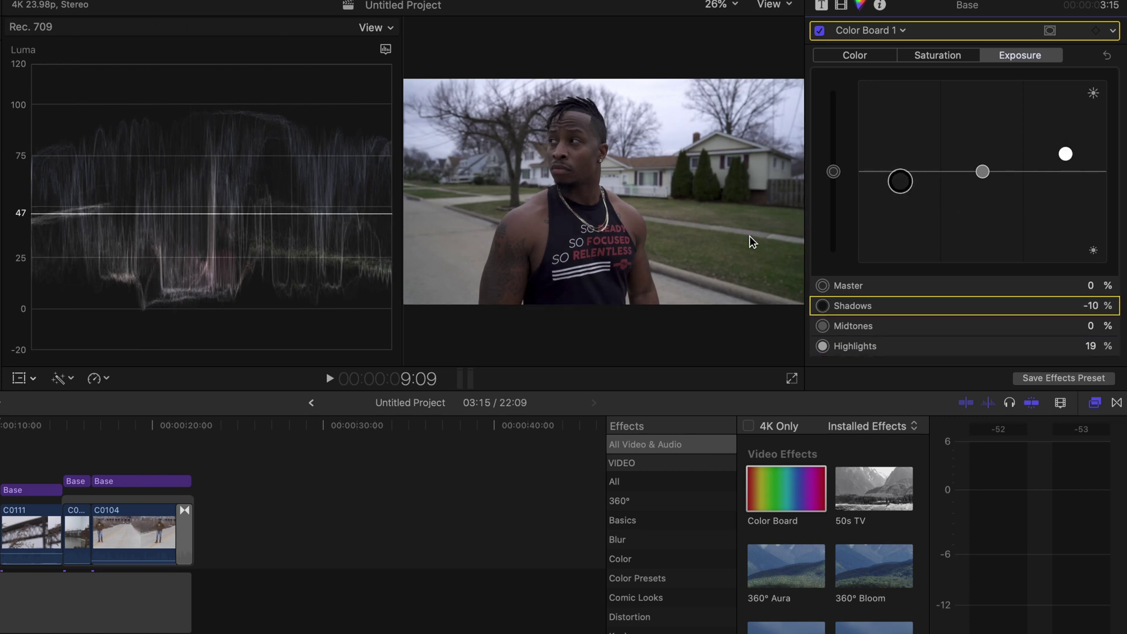
{"action": "left_click_drag", "start_coordinate": [982, 171], "coordinate": [984, 185]}
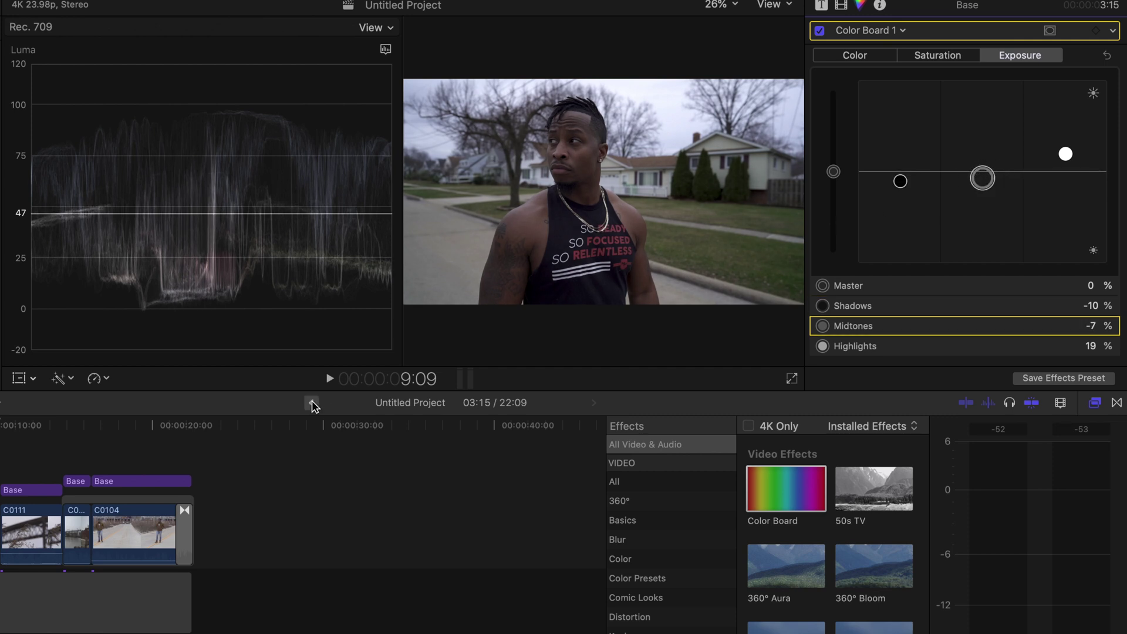
- Set the exposure on the Base layer above C0111 to Highlights 44% and Shadows -27%
{"action": "left_click", "coordinate": [26, 489]}
{"action": "left_click_drag", "start_coordinate": [1065, 172], "coordinate": [1065, 130]}
{"action": "left_click_drag", "start_coordinate": [900, 170], "coordinate": [908, 198]}
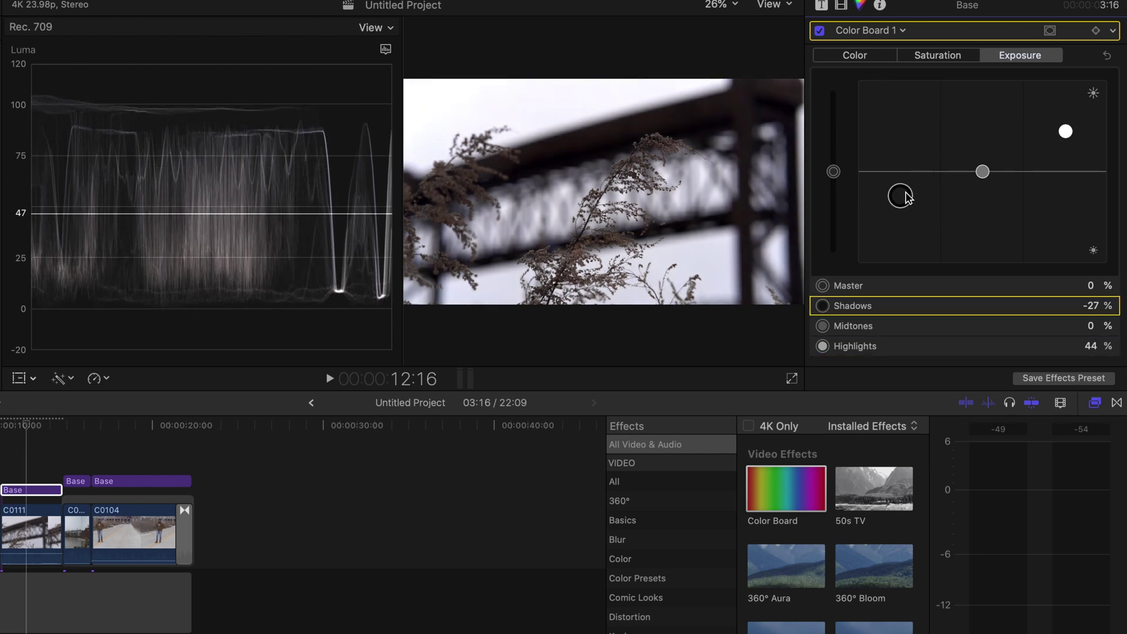
- Set the exposure on the Base layer above the ship clip to Highlights 25% and Shadows -26%
{"action": "left_click", "coordinate": [75, 480]}
{"action": "left_click_drag", "start_coordinate": [1065, 171], "coordinate": [1065, 149]}
{"action": "left_click_drag", "start_coordinate": [900, 171], "coordinate": [899, 195]}
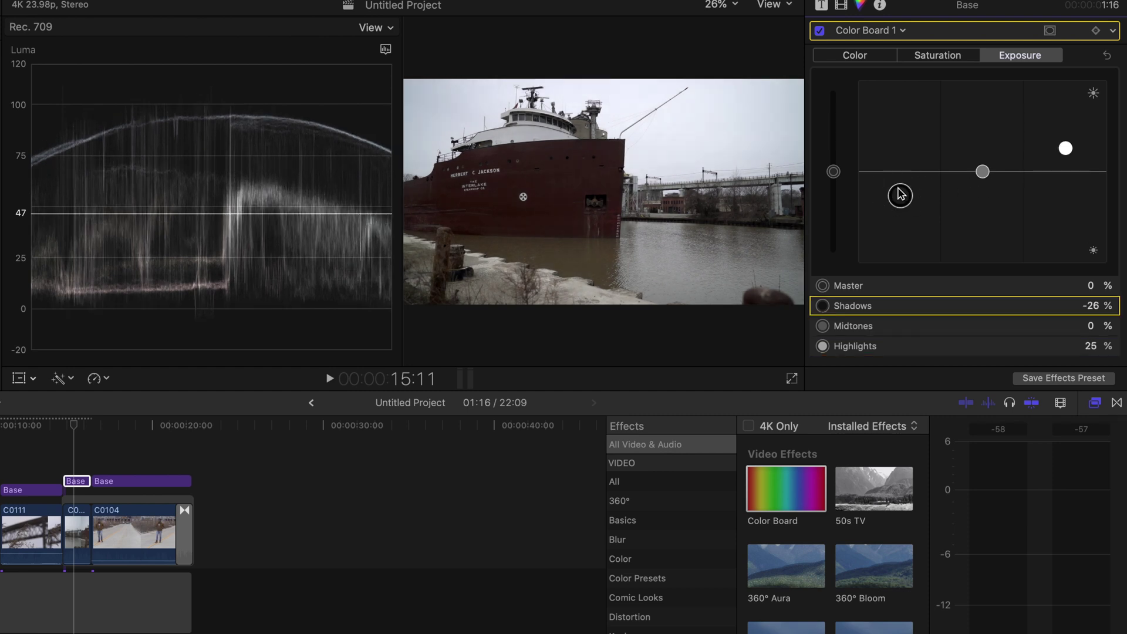
- Set Highlights to 40% and Shadows to -29% on the Base layer above C0104, and compare with the correction switched off
{"action": "left_click", "coordinate": [141, 480]}
{"action": "left_click_drag", "start_coordinate": [1065, 171], "coordinate": [1055, 129]}
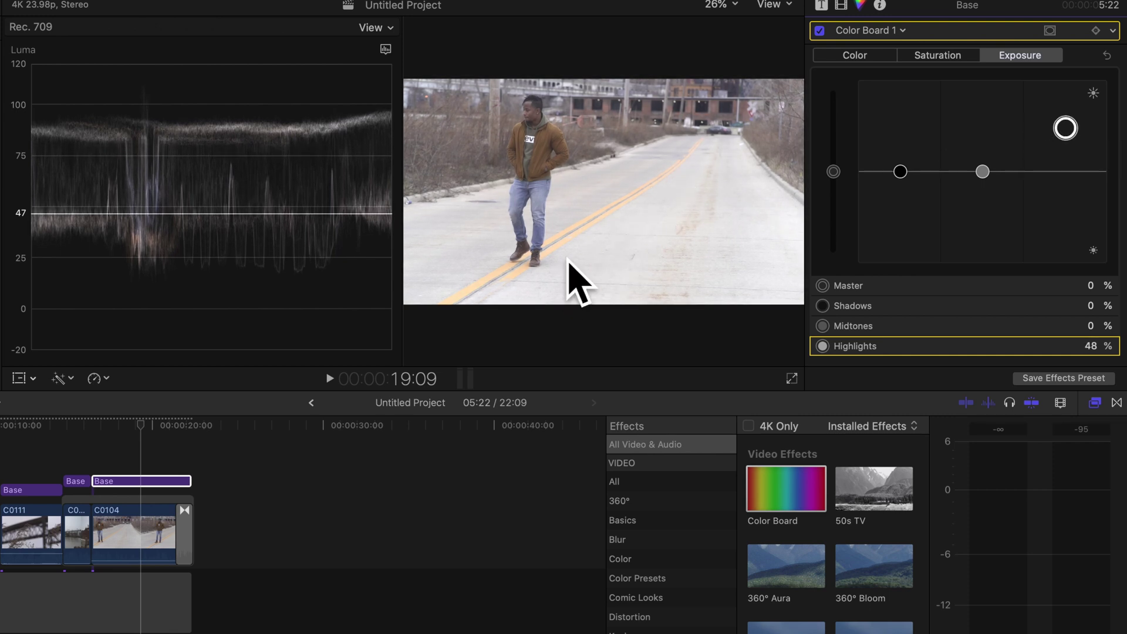
{"action": "left_click_drag", "start_coordinate": [1065, 128], "coordinate": [1070, 136]}
{"action": "left_click_drag", "start_coordinate": [906, 176], "coordinate": [900, 198]}
{"action": "left_click", "coordinate": [820, 31]}
{"action": "left_click", "coordinate": [820, 31]}
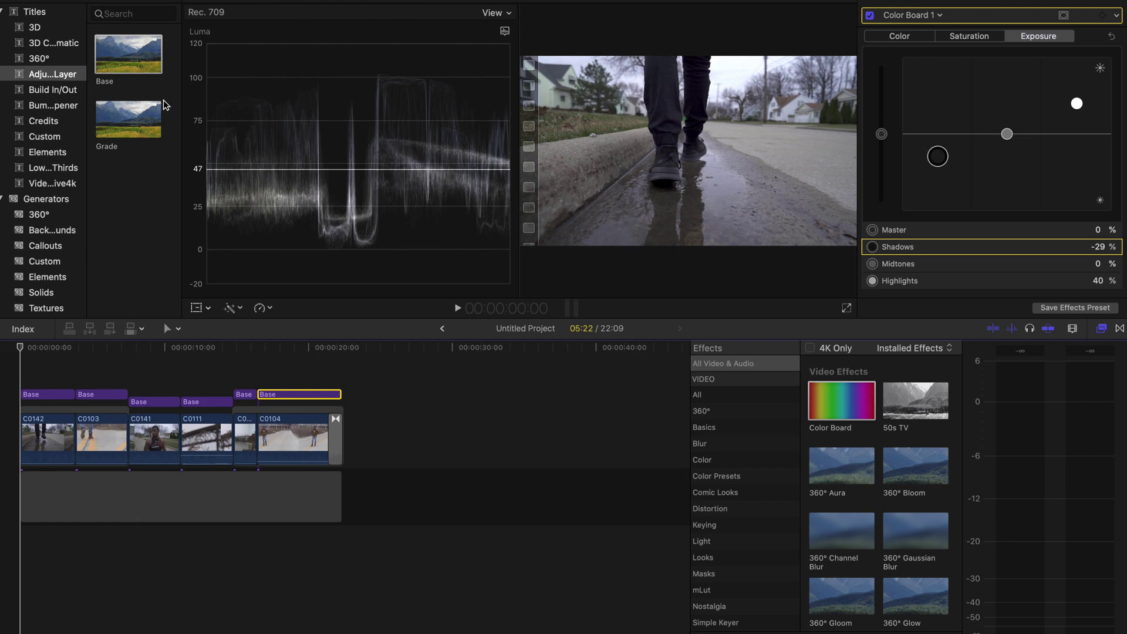
- Place a second Base adjustment layer above all clips, extend it to 22:09 and apply the Color Board effect to it
{"action": "left_click_drag", "start_coordinate": [128, 67], "coordinate": [20, 373]}
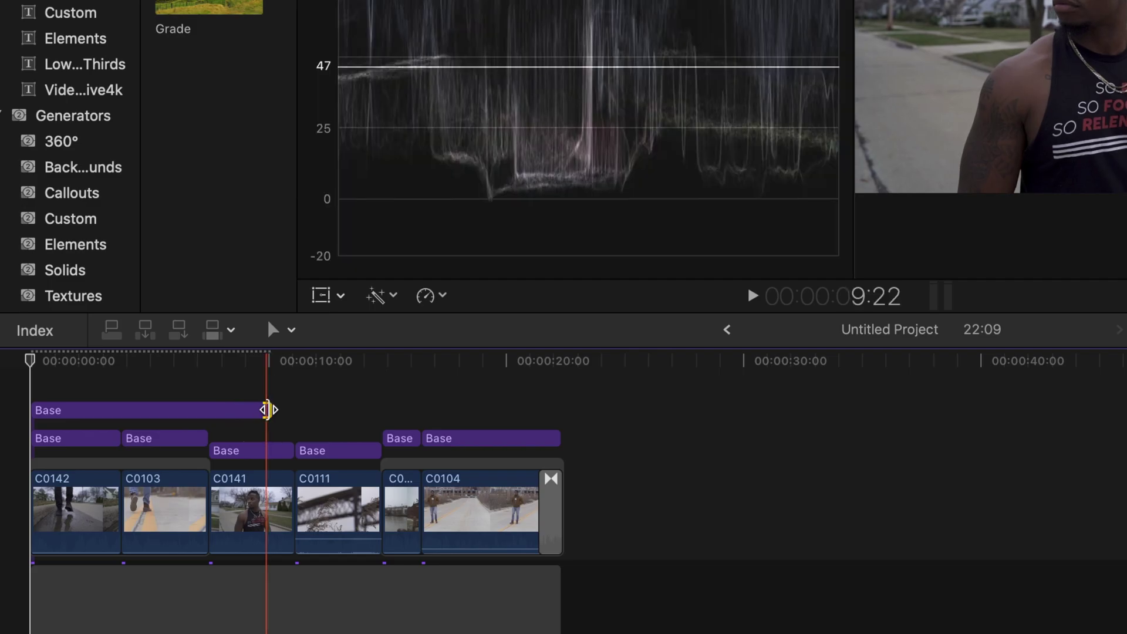
{"action": "left_click_drag", "start_coordinate": [164, 375], "coordinate": [250, 377]}
{"action": "left_click_drag", "start_coordinate": [409, 410], "coordinate": [556, 412]}
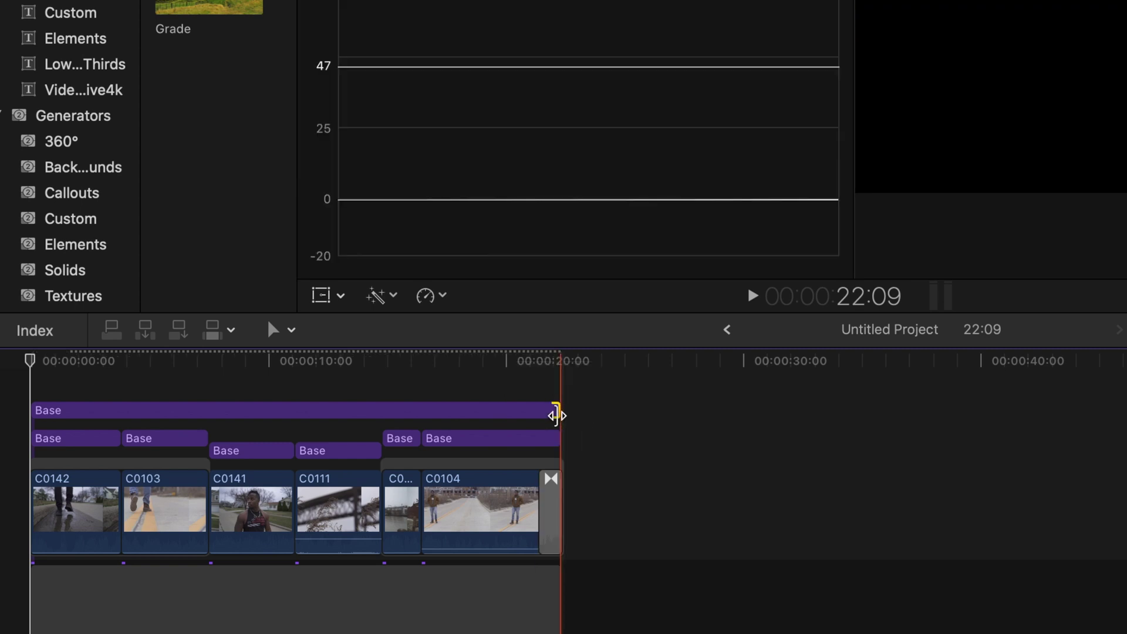
{"action": "left_click", "coordinate": [320, 414]}
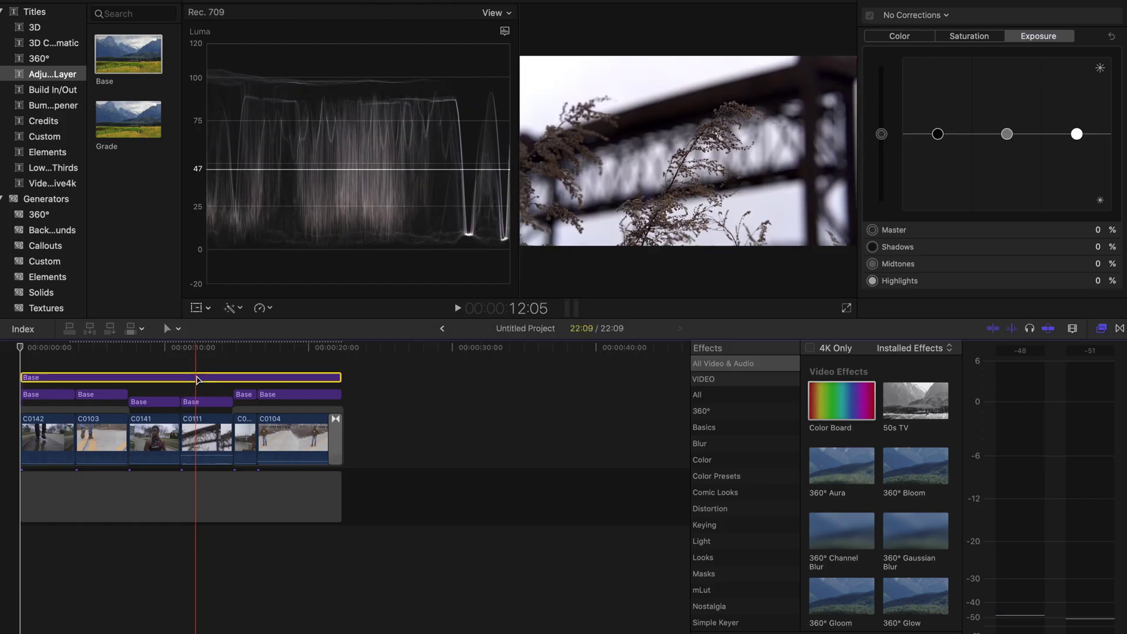
{"action": "left_click_drag", "start_coordinate": [824, 397], "coordinate": [203, 378]}
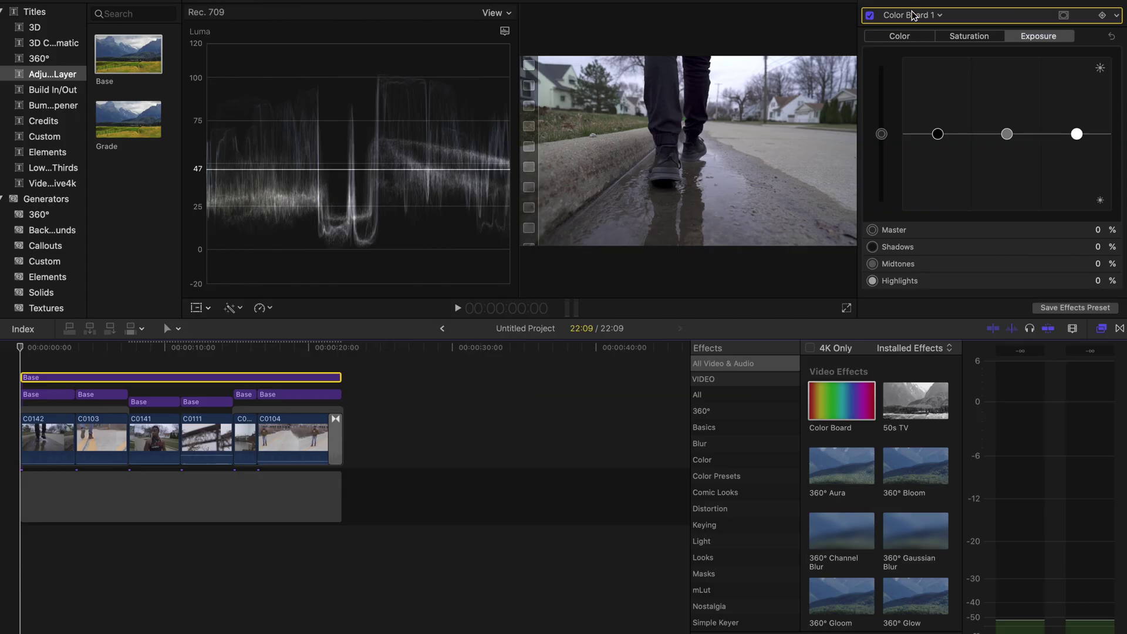
- Add a Color Wheels correction to the full-length Base layer and raise its Temperature
{"action": "left_click", "coordinate": [909, 17]}
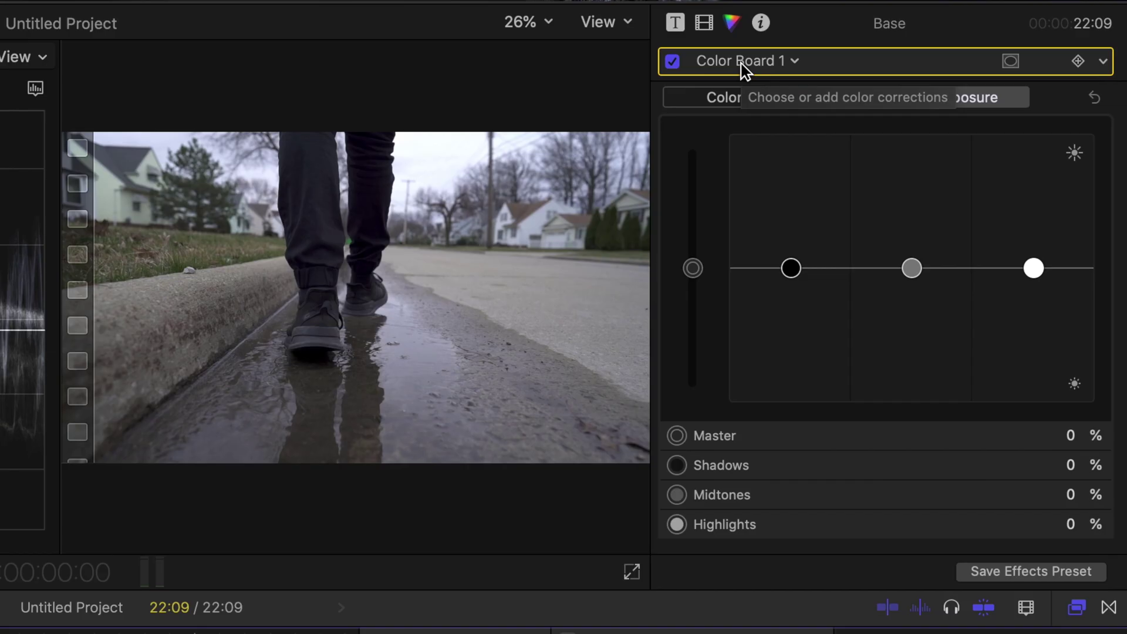
{"action": "left_click", "coordinate": [913, 85]}
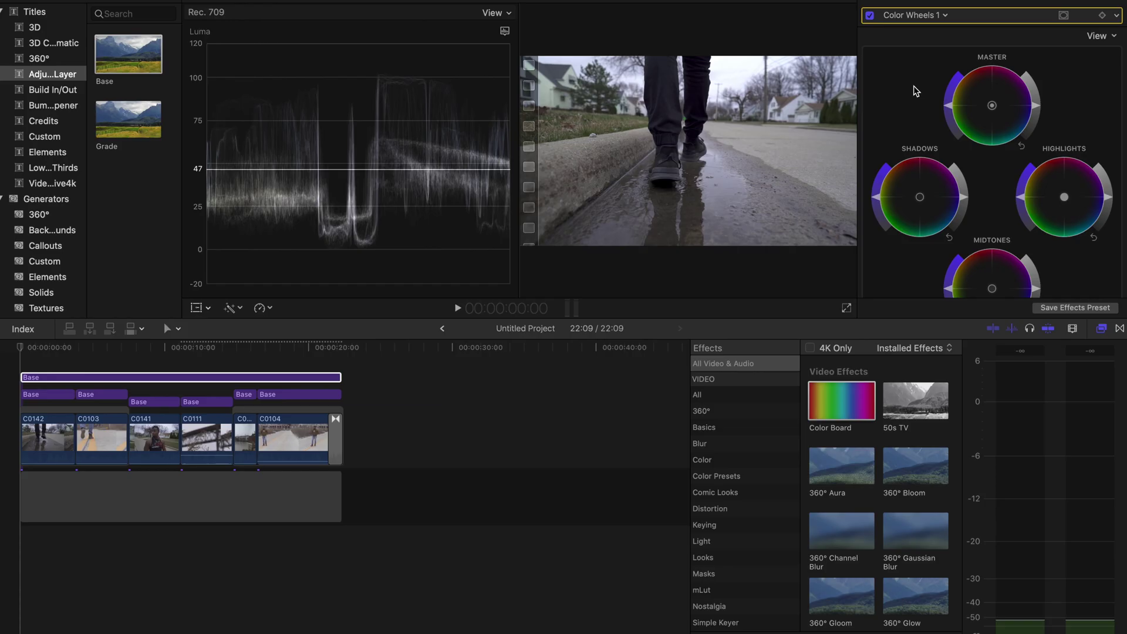
{"action": "scroll", "coordinate": [781, 199], "scroll_direction": "down", "scroll_amount": 1}
{"action": "scroll", "coordinate": [810, 170], "scroll_direction": "down", "scroll_amount": 1}
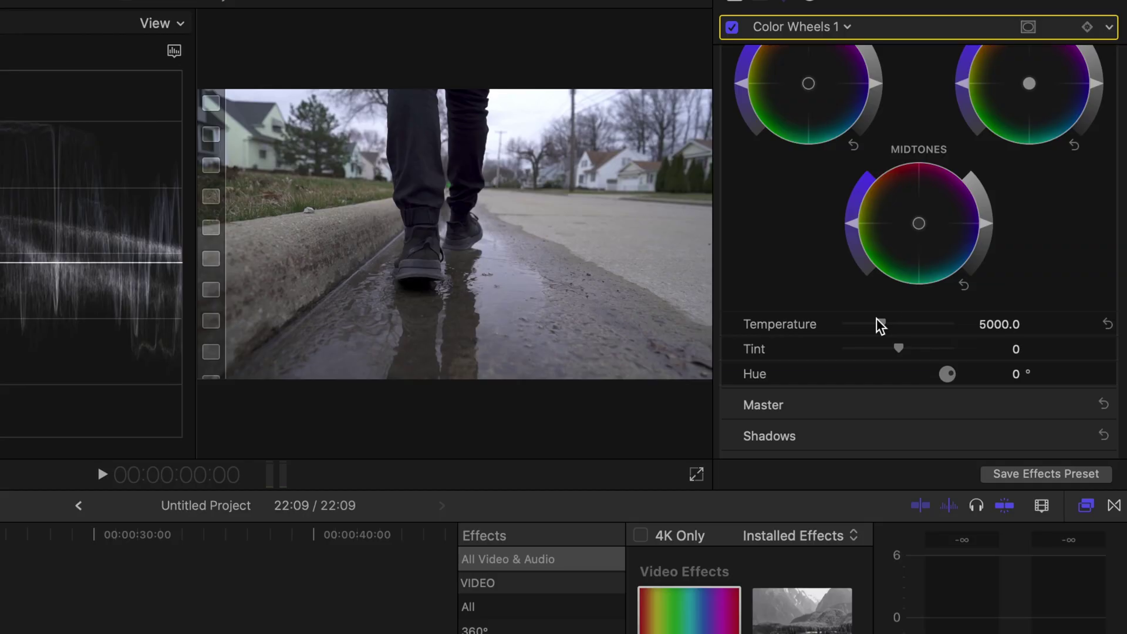
{"action": "left_click_drag", "start_coordinate": [880, 326], "coordinate": [939, 313]}
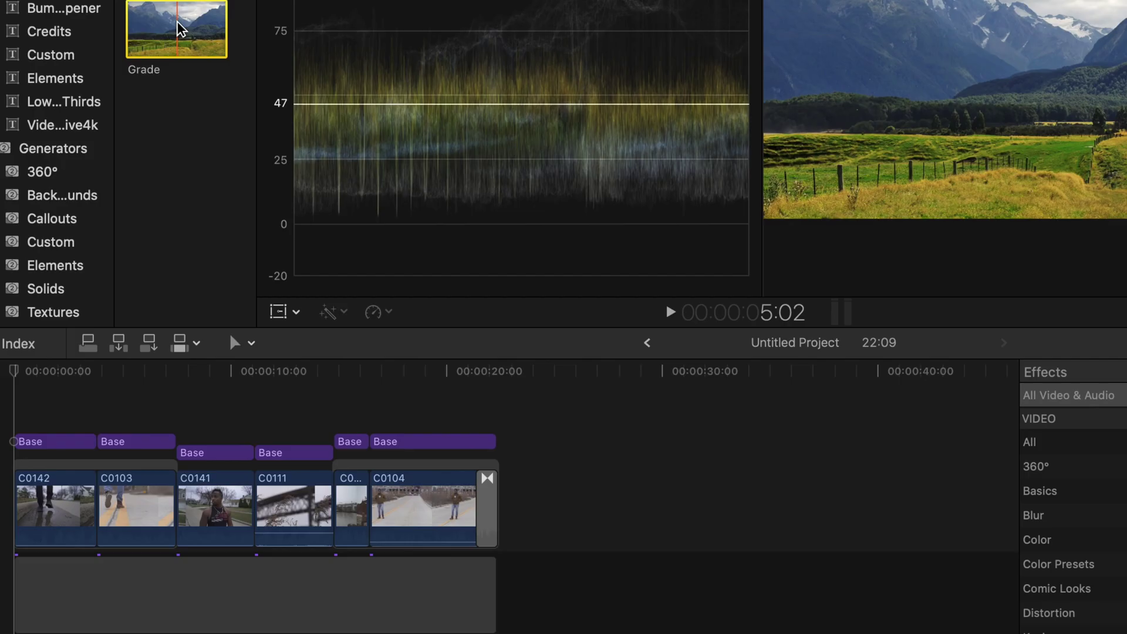
- Place a Grade adjustment layer above all the Base layers from the timeline start and extend it to 22:09
{"action": "left_click_drag", "start_coordinate": [179, 28], "coordinate": [53, 425]}
{"action": "left_click_drag", "start_coordinate": [228, 417], "coordinate": [488, 411]}
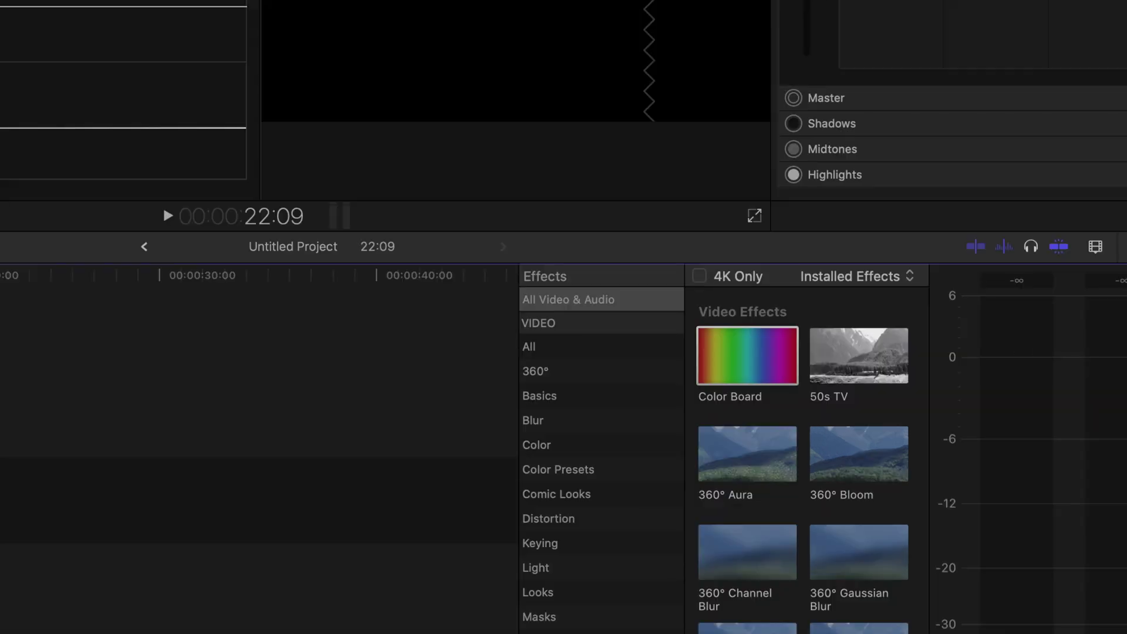
- Apply the Color Board effect to the Grade layer and open its Saturation controls
{"action": "left_click_drag", "start_coordinate": [745, 342], "coordinate": [0, 288]}
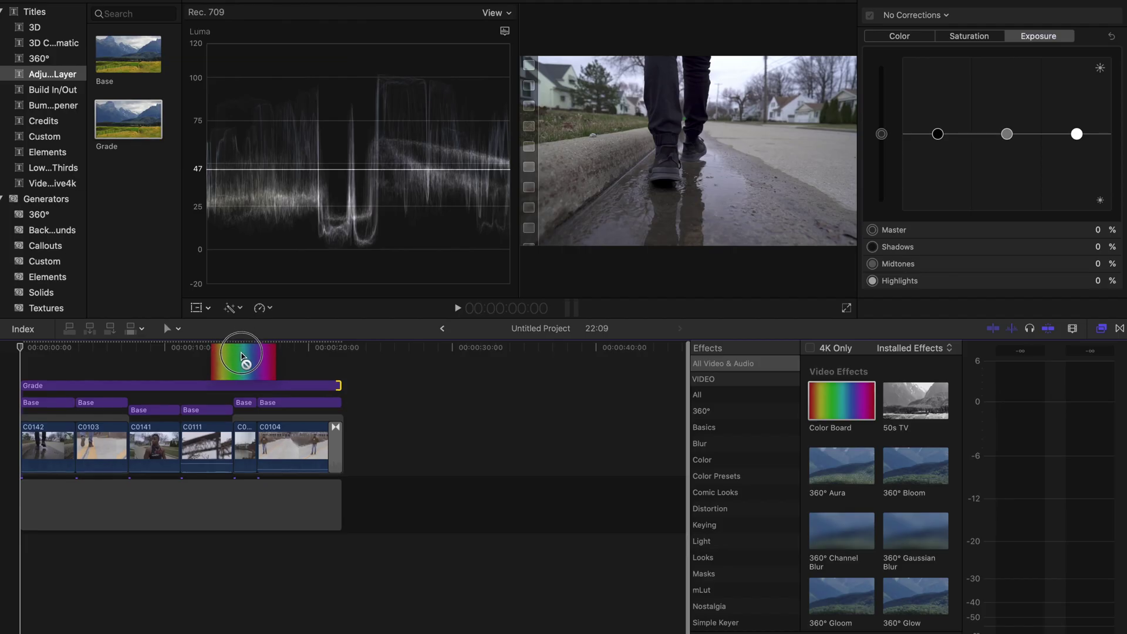
{"action": "left_click_drag", "start_coordinate": [242, 355], "coordinate": [239, 387]}
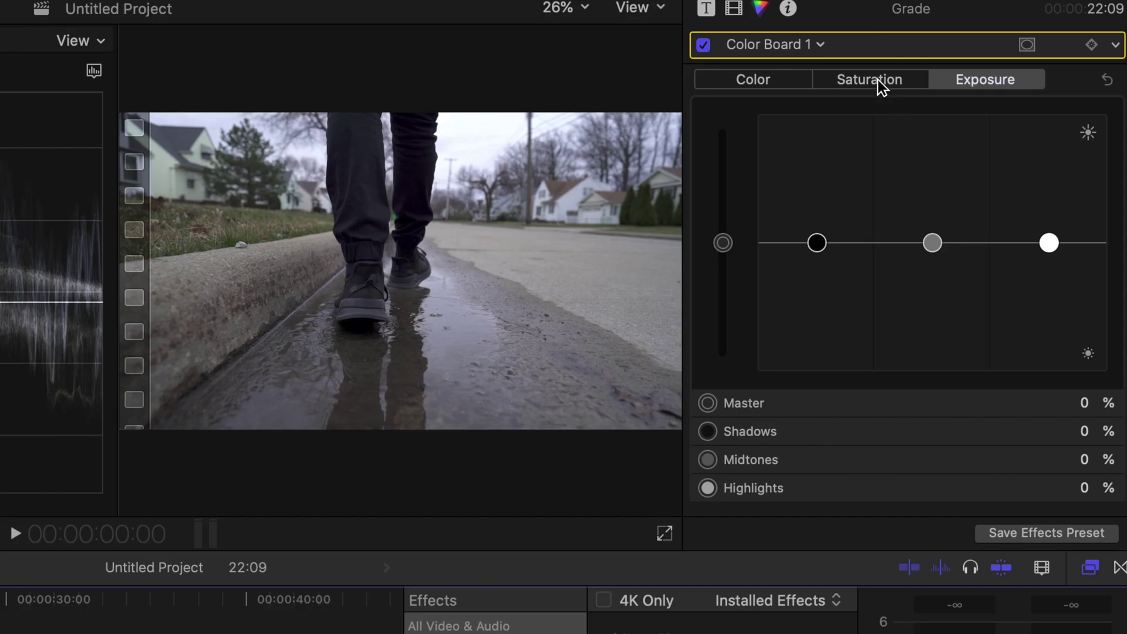
{"action": "left_click", "coordinate": [878, 77]}
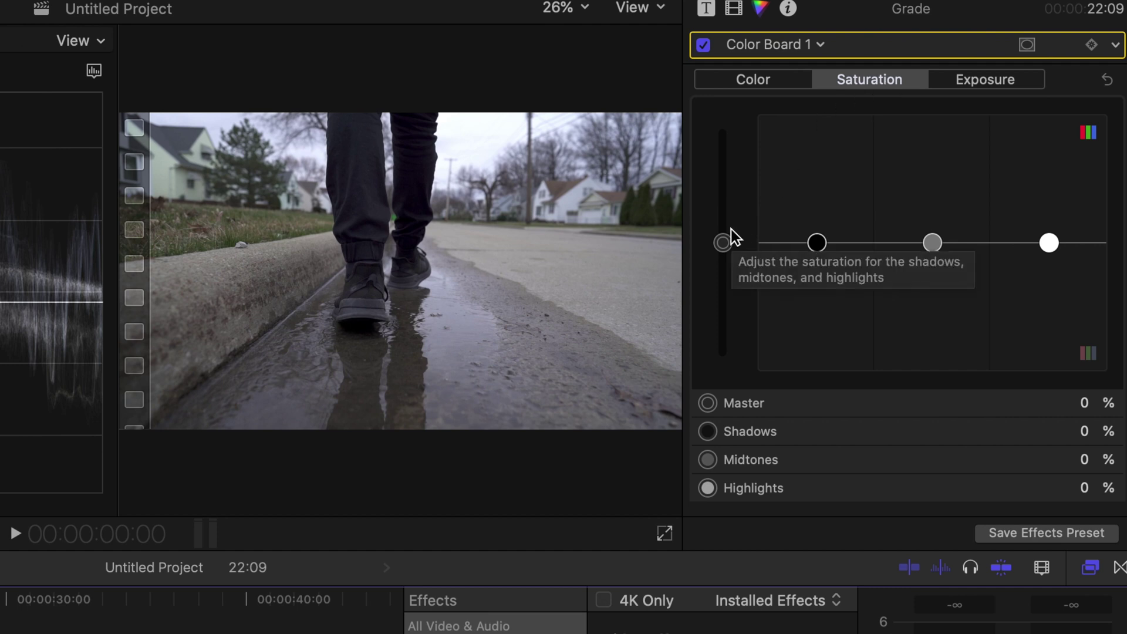
- Try raising the Grade layer's Master saturation to 35% and Highlights saturation to 62%, and reset the saturation adjustments
{"action": "left_click_drag", "start_coordinate": [721, 244], "coordinate": [721, 200]}
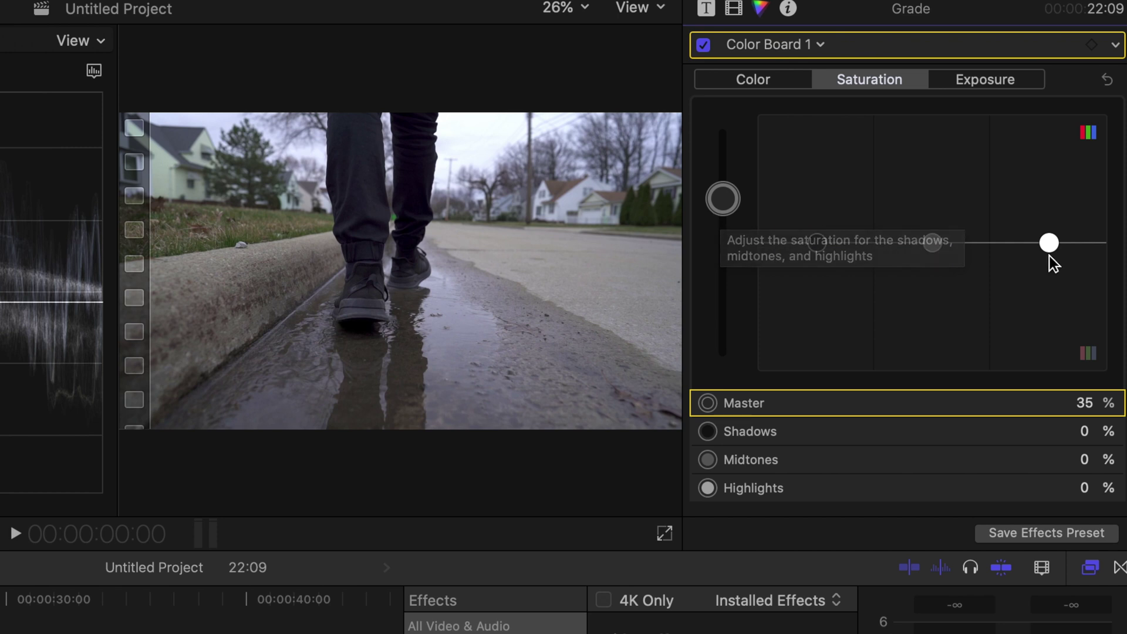
{"action": "left_click_drag", "start_coordinate": [1049, 243], "coordinate": [1051, 167]}
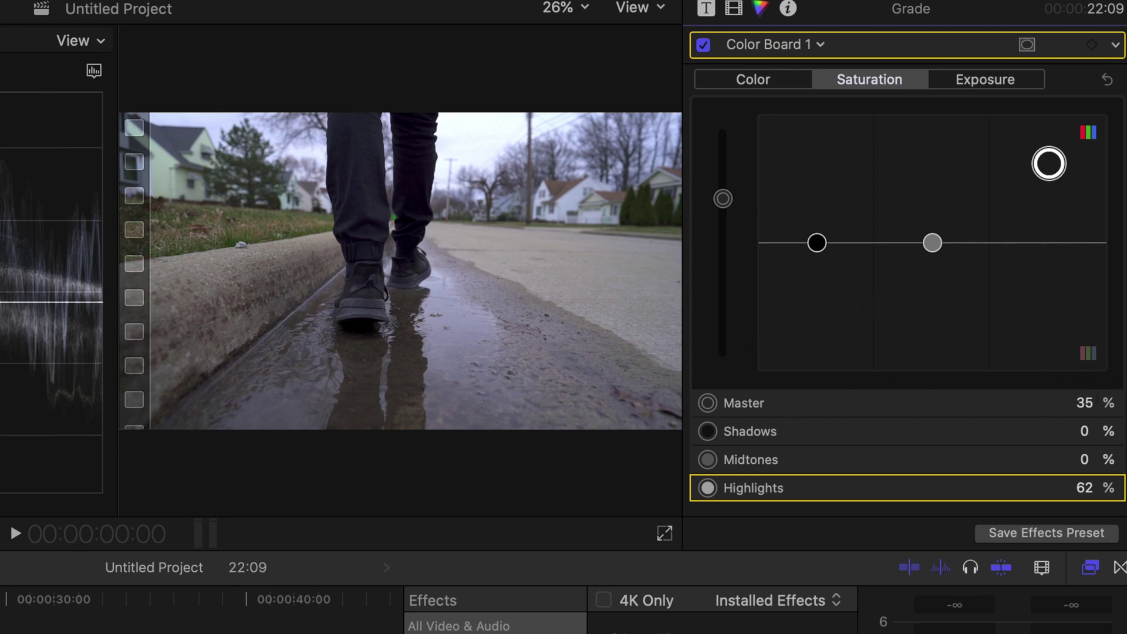
{"action": "left_click", "coordinate": [1109, 80]}
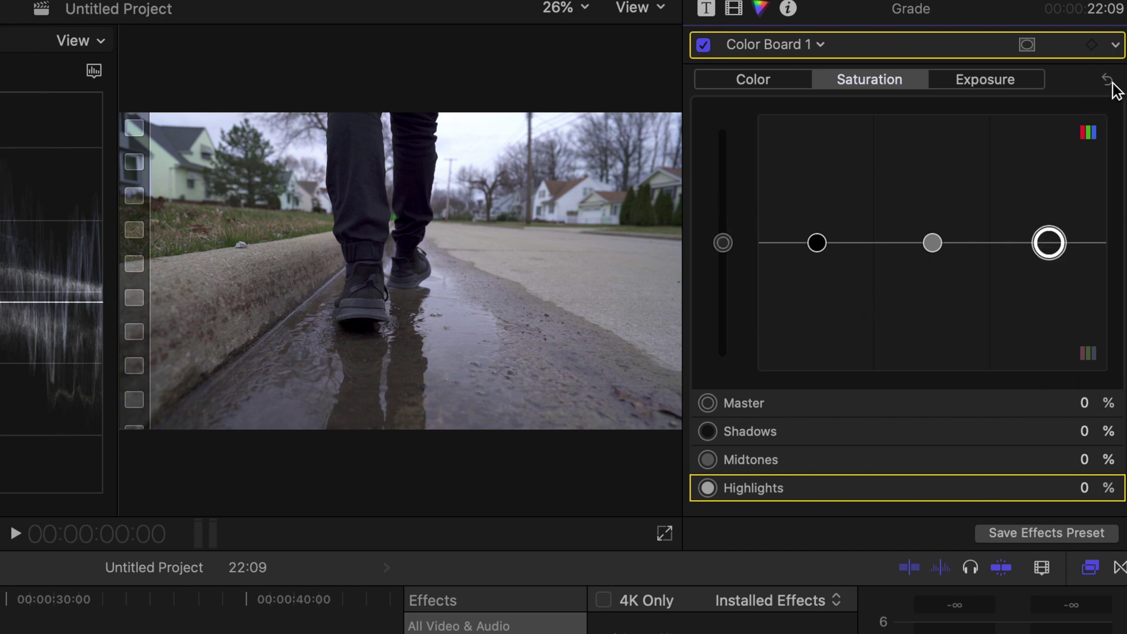
- Shift the Grade layer's midtones toward green at 102° and 13% on the Color Board, and ease the tint back toward neutral
{"action": "left_click", "coordinate": [766, 78]}
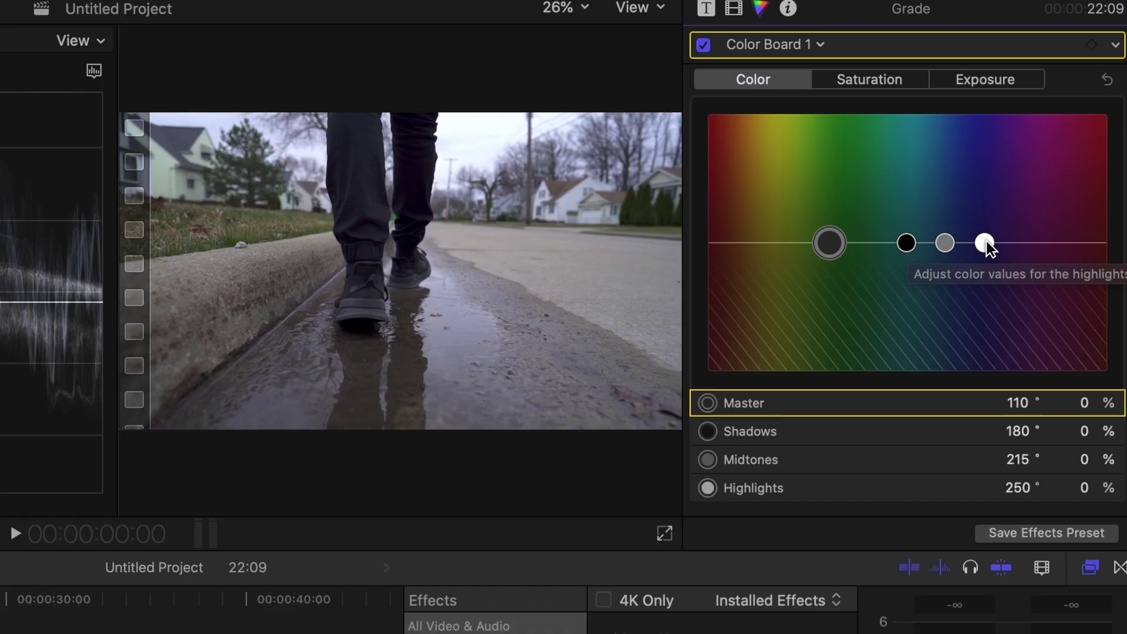
{"action": "left_click_drag", "start_coordinate": [944, 243], "coordinate": [818, 225]}
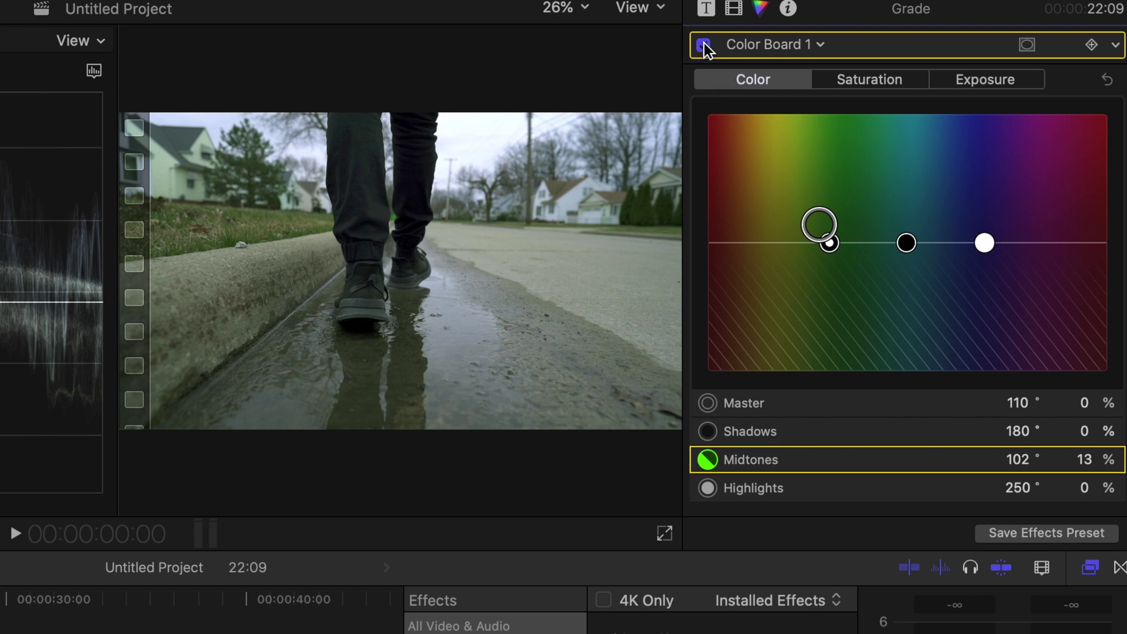
{"action": "left_click_drag", "start_coordinate": [815, 222], "coordinate": [828, 244]}
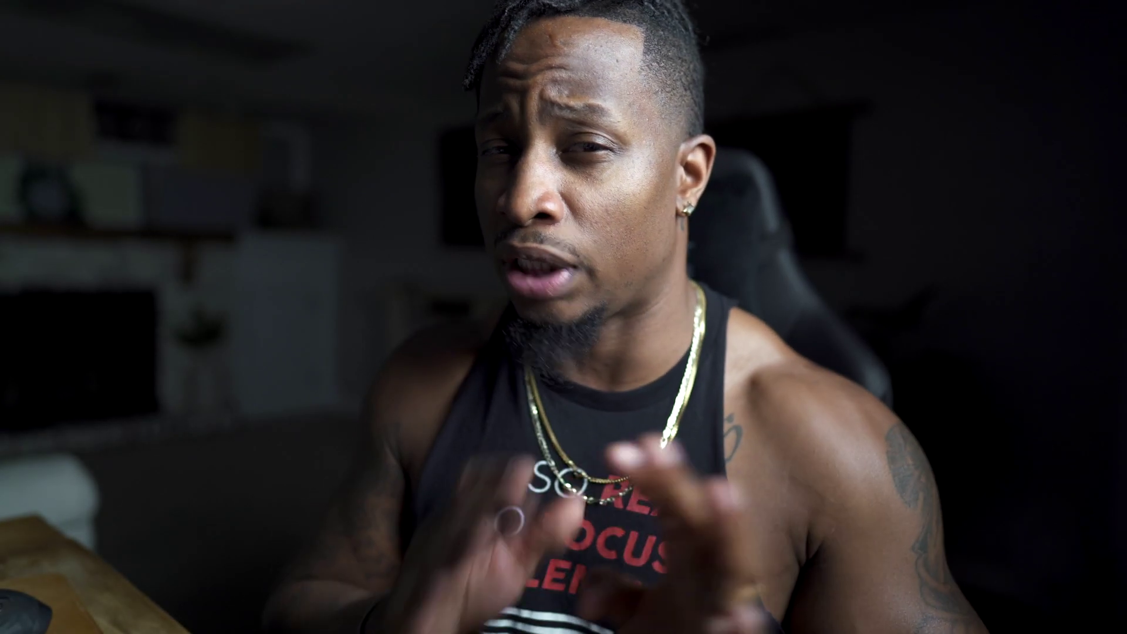